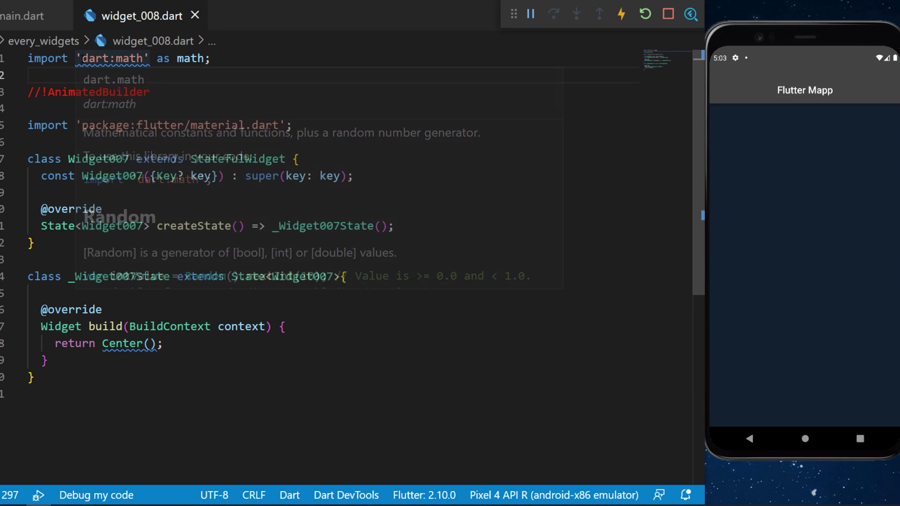
Step: Append 'with TickerProviderStateMixin' after State<Widget007> on the _Widget007State class line
drag(81, 58, 145, 58)
click(415, 277)
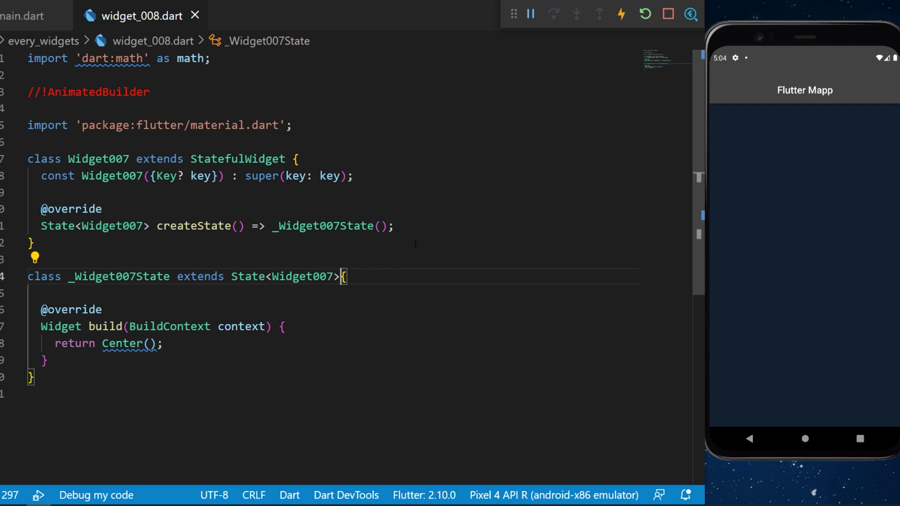
text(with TickerProviderStateMixin)
click(363, 276)
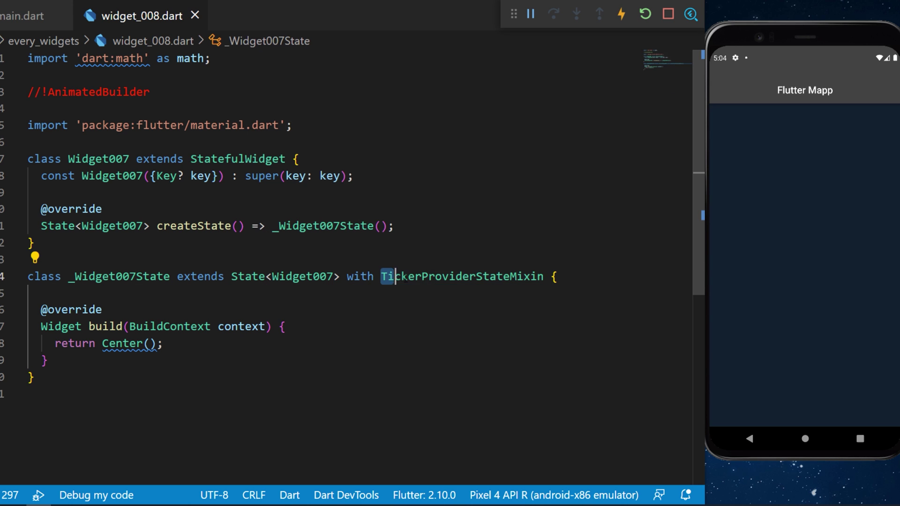
drag(381, 276, 553, 276)
double_click(461, 277)
key(End)
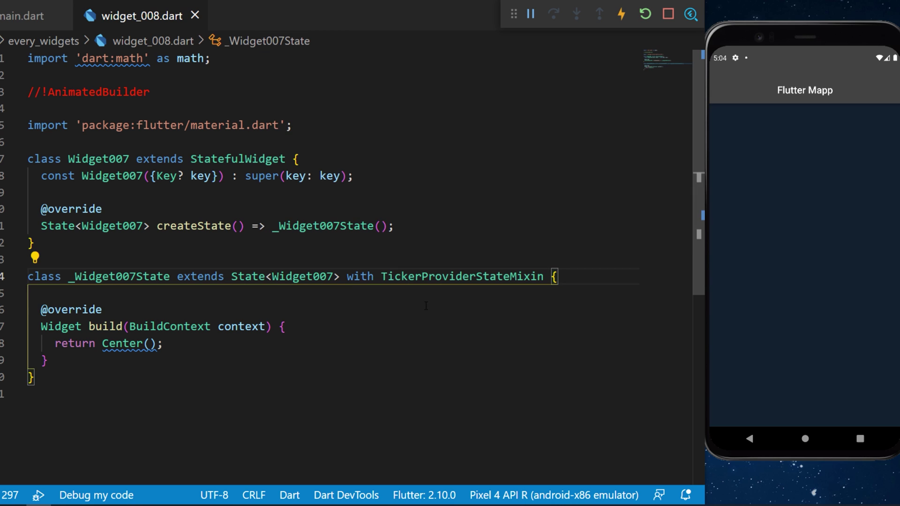
Step: Declare late final AnimationController _controller with a 10-second Duration
key(Return)
text(late final AnimationController _controller = ;)
double_click(179, 293)
drag(116, 293, 334, 294)
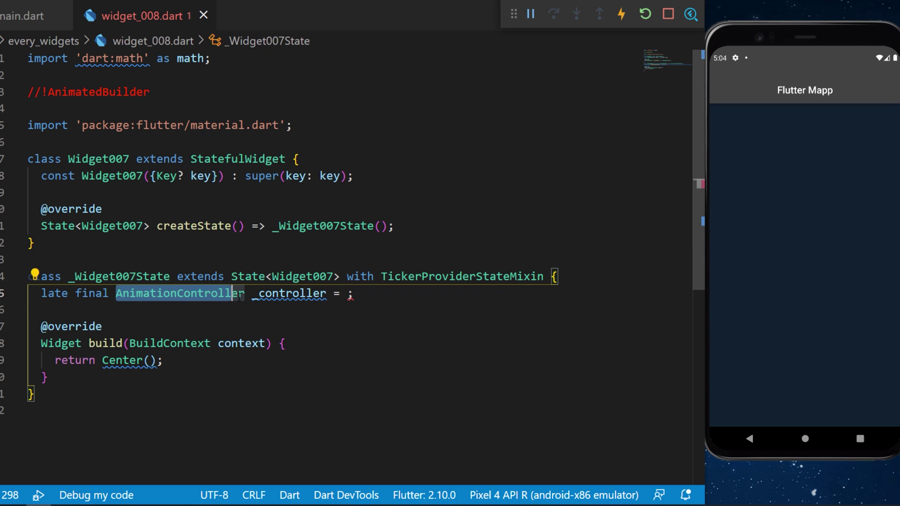
click(265, 293)
double_click(266, 293)
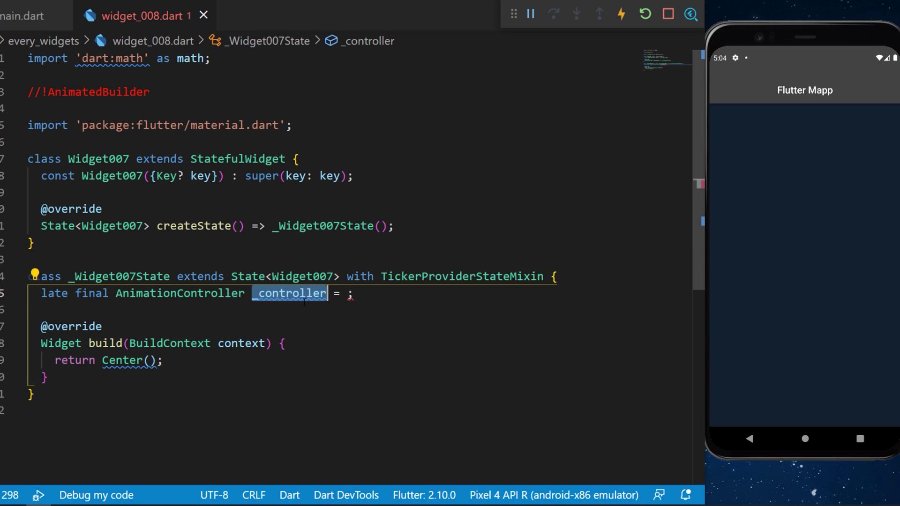
key(ctrl+z)
key(ctrl+z)
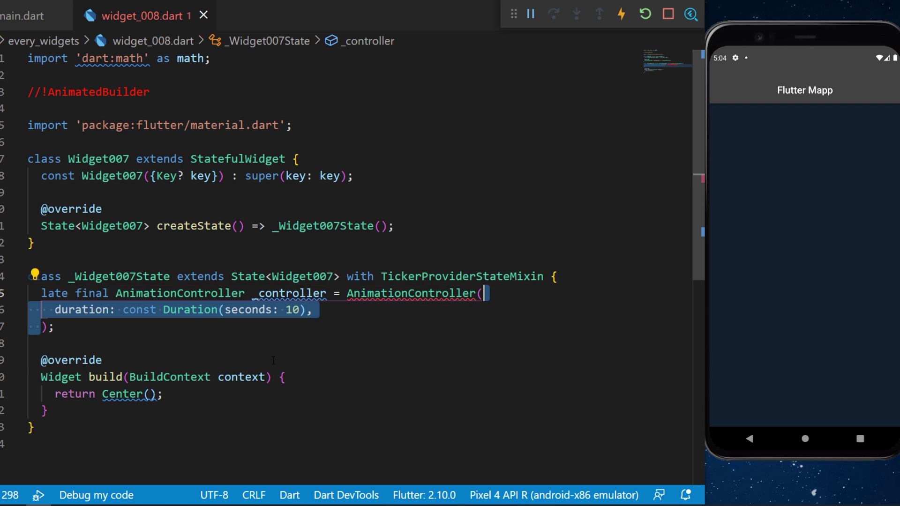
click(190, 309)
drag(164, 310, 315, 310)
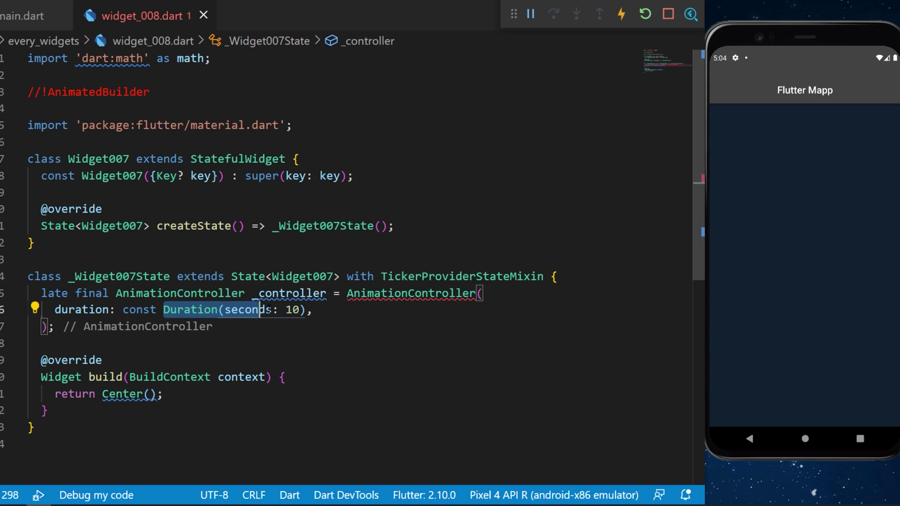
Step: Add vsync: this to the controller and chain ..repeat() onto it
key(ctrl+shift+z)
key(ctrl+shift+z)
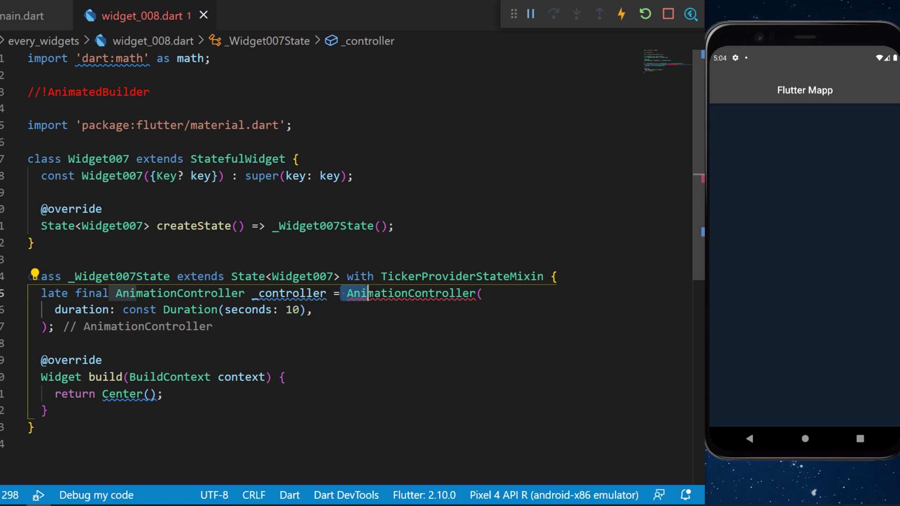
key(ctrl+shift+z)
key(ctrl+shift+z)
click(145, 327)
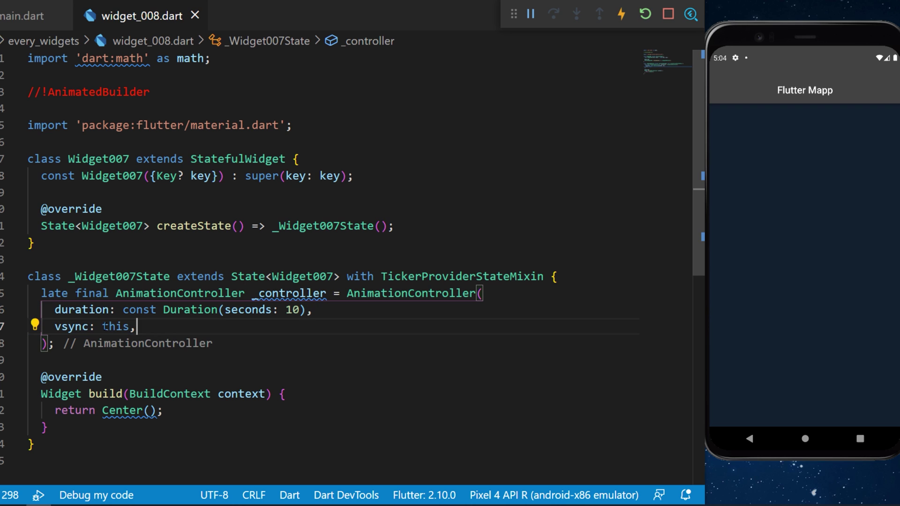
double_click(120, 327)
drag(139, 326, 55, 326)
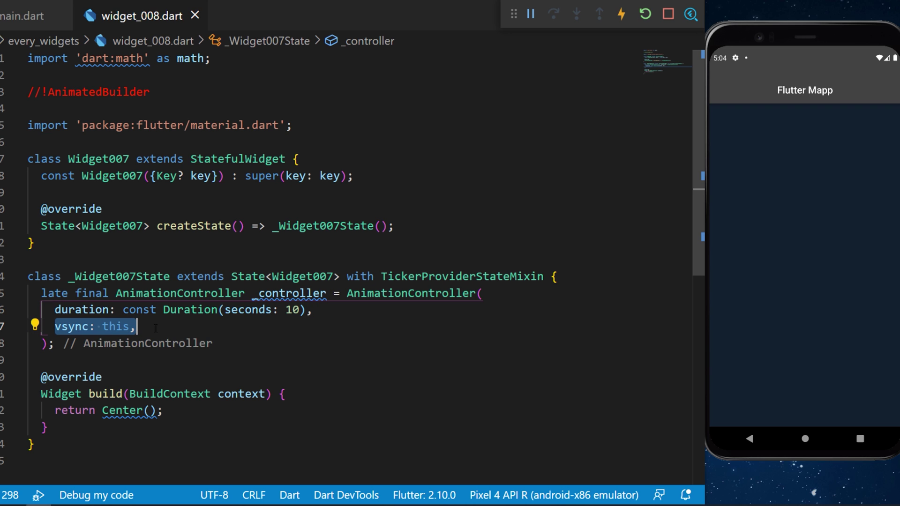
drag(347, 276, 552, 276)
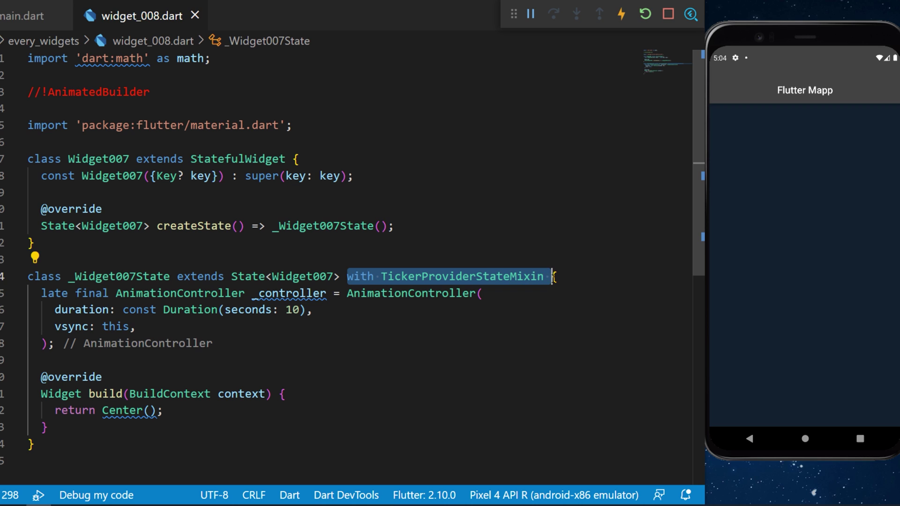
drag(347, 293, 48, 343)
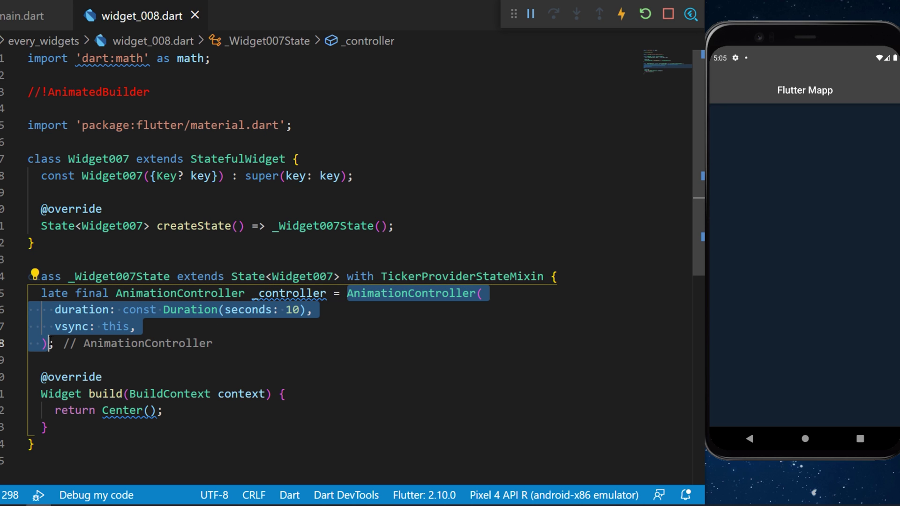
click(289, 310)
drag(223, 310, 304, 311)
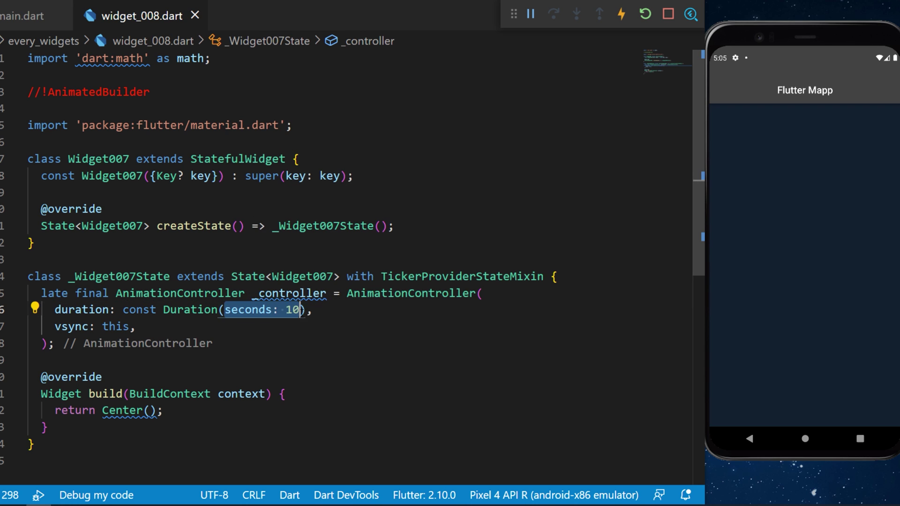
key(ctrl+z)
click(124, 343)
drag(47, 343, 123, 343)
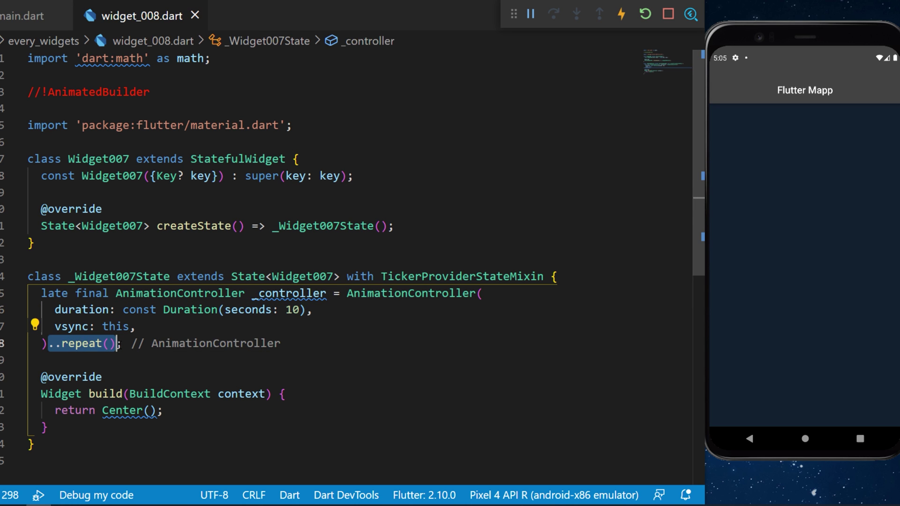
scroll(237, 307, down, 4)
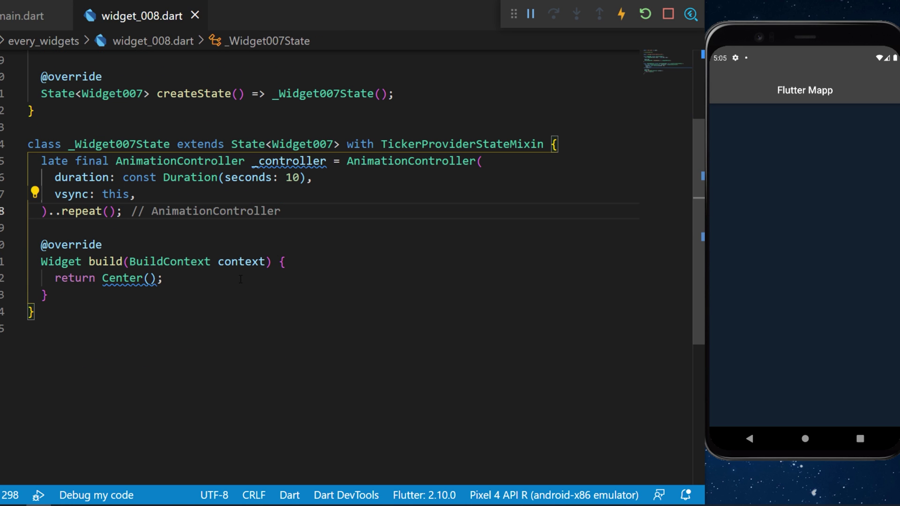
click(239, 280)
key(ctrl+z)
key(ctrl+z)
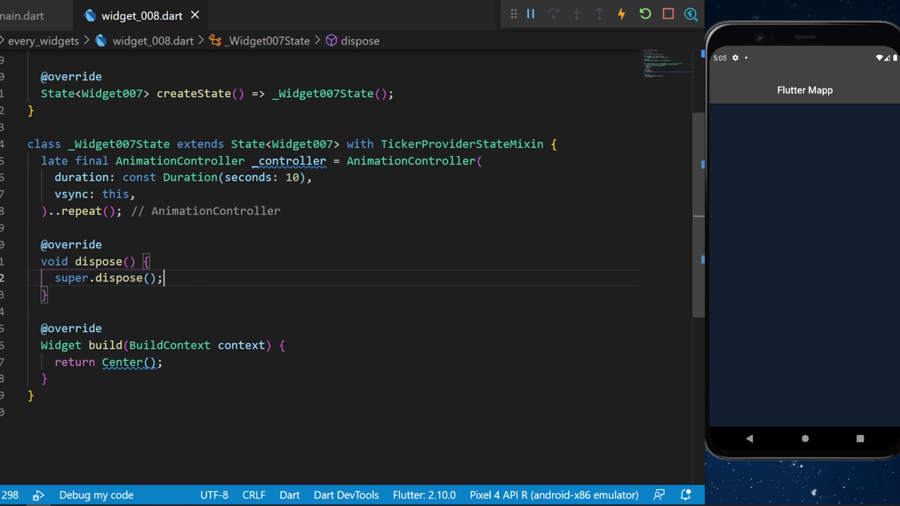
key(ctrl+z)
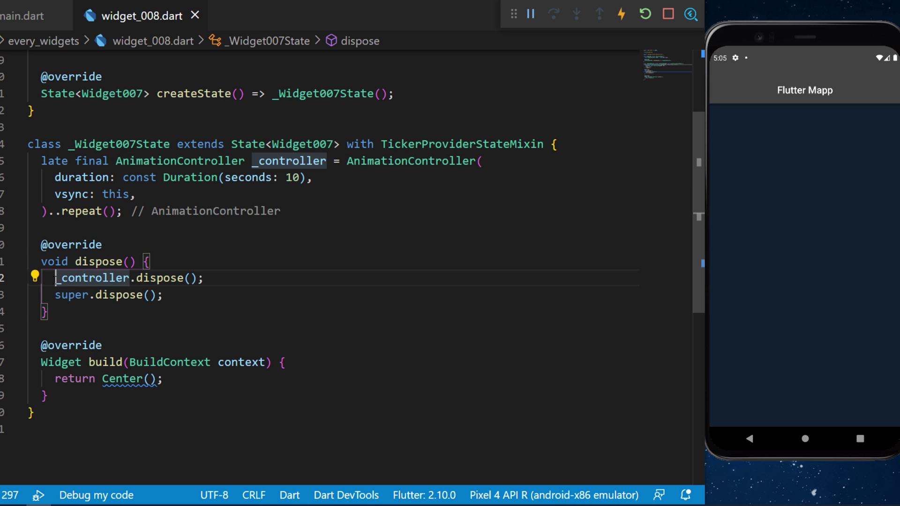
drag(56, 278, 204, 278)
scroll(211, 287, down, 2)
click(150, 335)
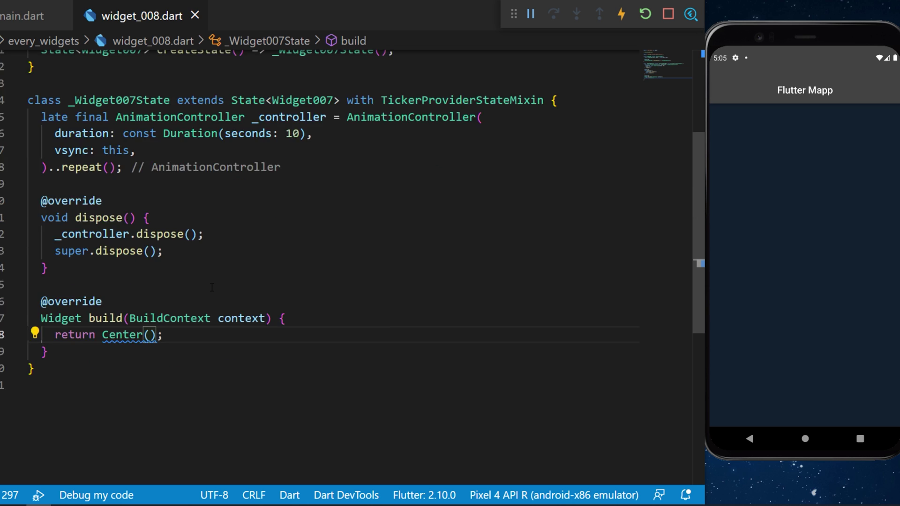
scroll(212, 287, down, 3)
scroll(212, 289, down, 2)
Step: Put an AnimatedBuilder in Center with animation: _controller and child const FlutterLogo(size: 100)
key(ctrl+v)
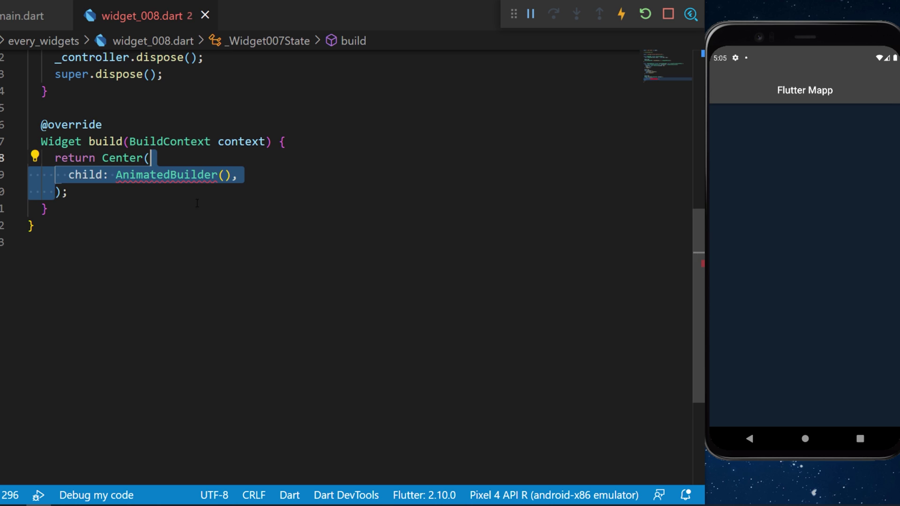
drag(116, 174, 232, 175)
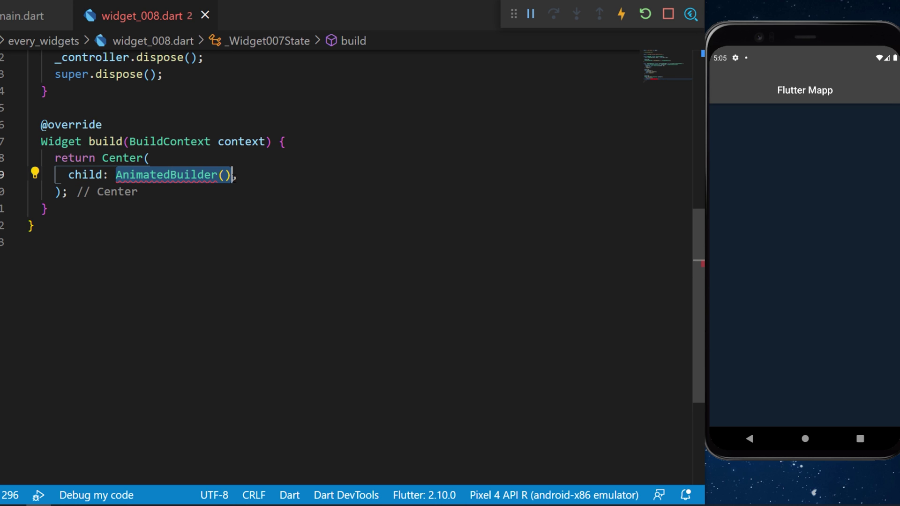
text(AnimatedBuilder(       animation: _controller,     ),)
click(156, 192)
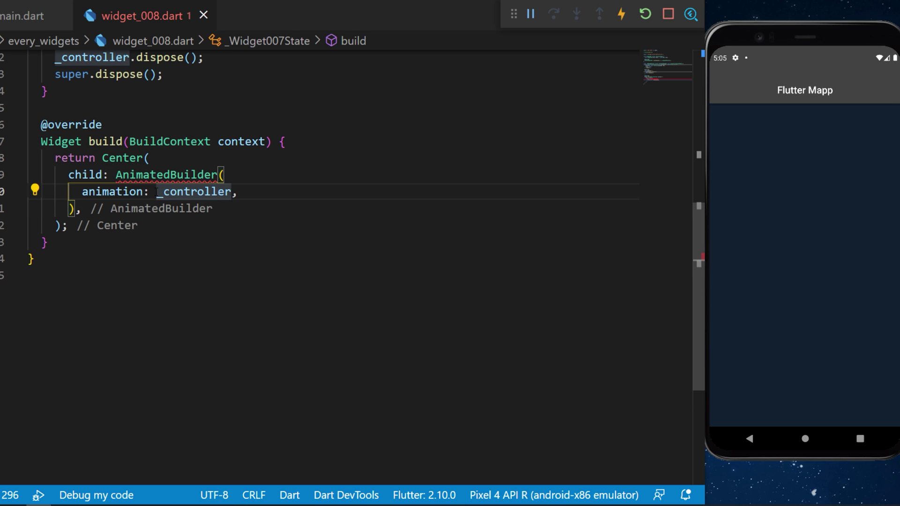
drag(156, 192, 241, 192)
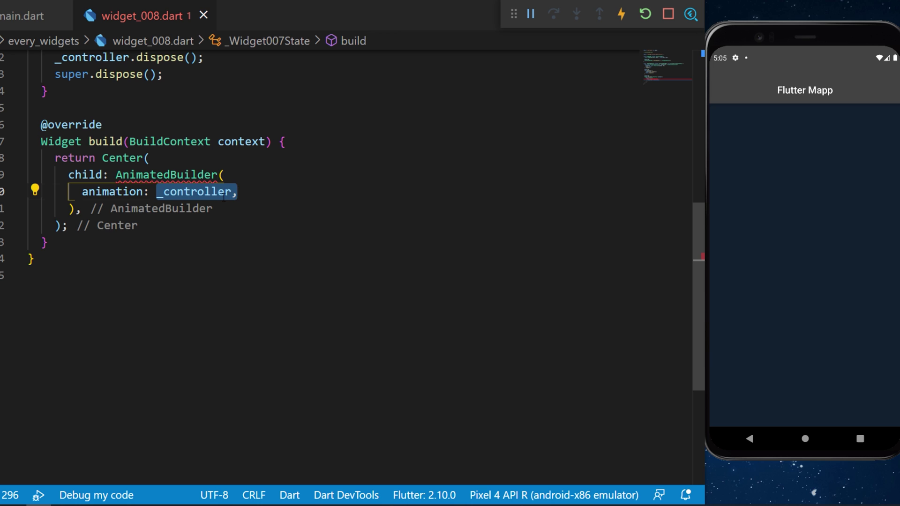
key(ctrl+v)
click(170, 209)
drag(170, 208, 266, 209)
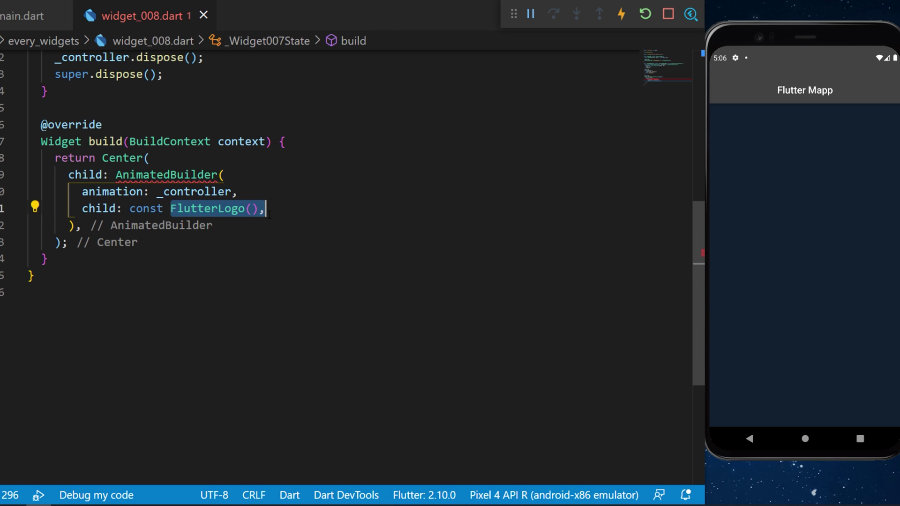
key(ctrl+v)
click(96, 226)
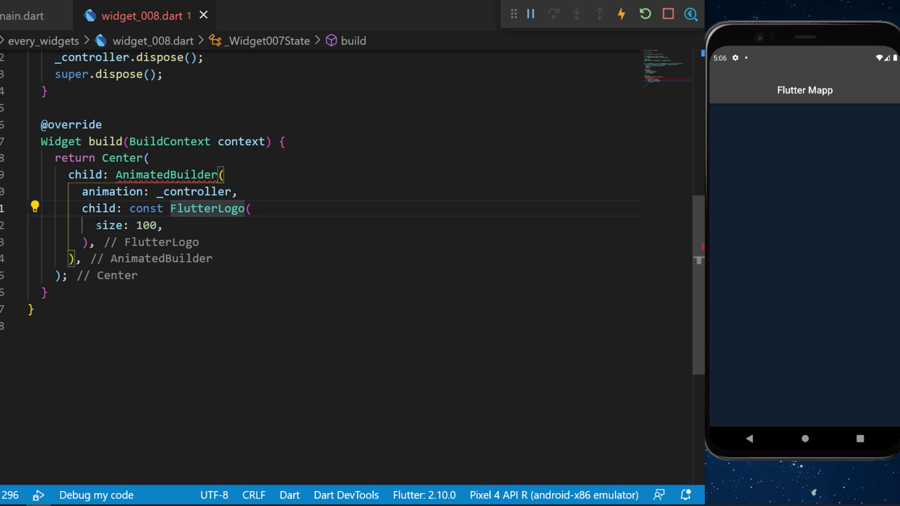
drag(95, 226, 163, 225)
Step: Add an empty builder callback taking (BuildContext context, Widget? child)
click(93, 242)
key(Return)
text(builder: () {},)
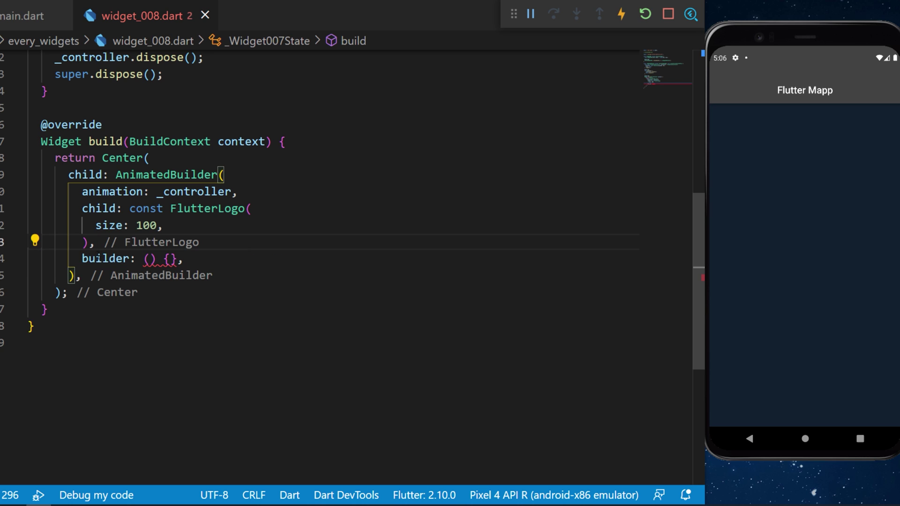
text(BuildContext context, Widget? child)
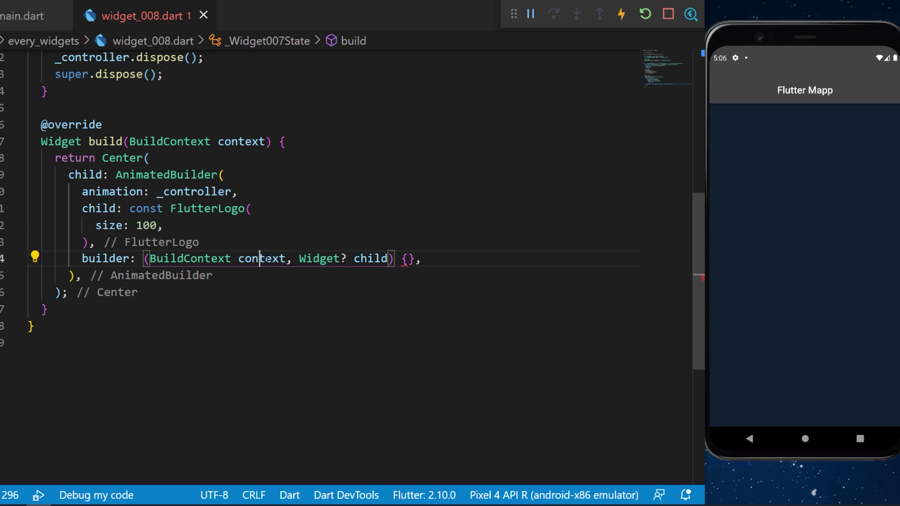
double_click(261, 259)
key(Tab)
key(Tab)
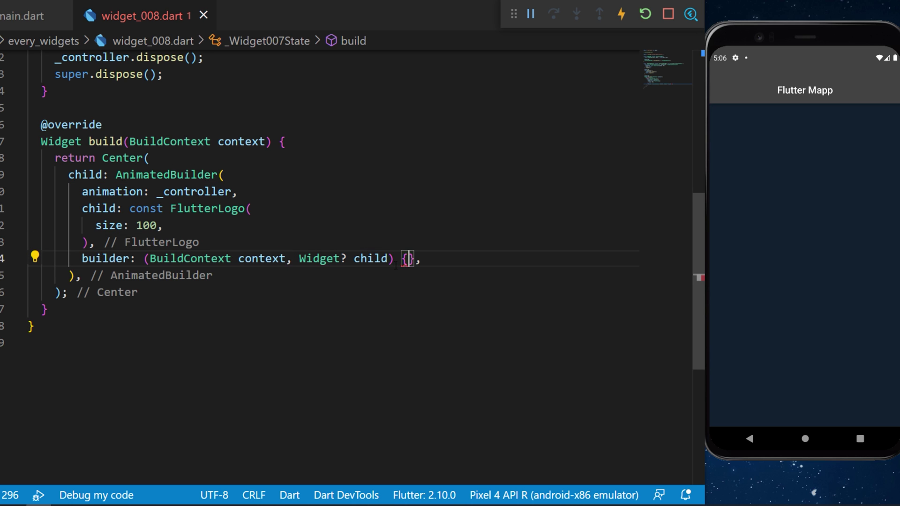
Step: Return Transform.rotate from the builder with angle: _controller.value
key(ctrl+v)
key(shift+alt+Right)
key(shift+alt+Right)
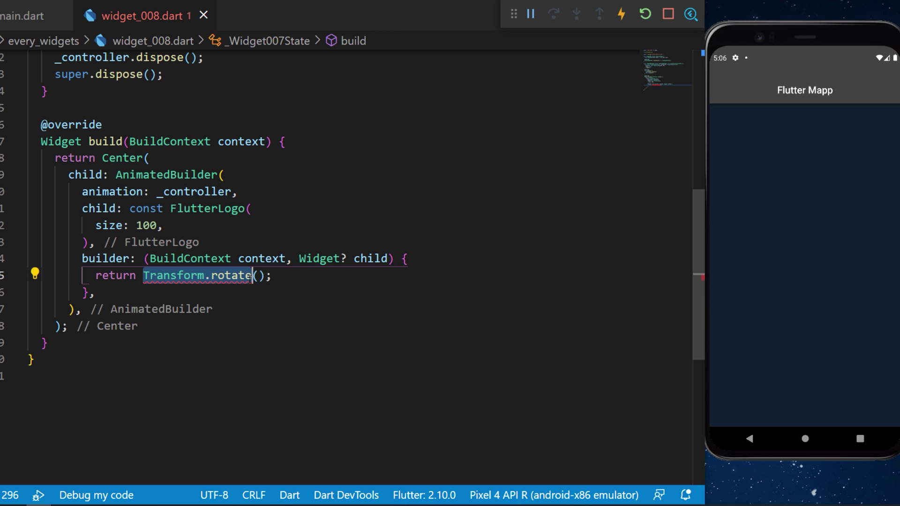
key(shift+alt+Right)
key(ctrl+v)
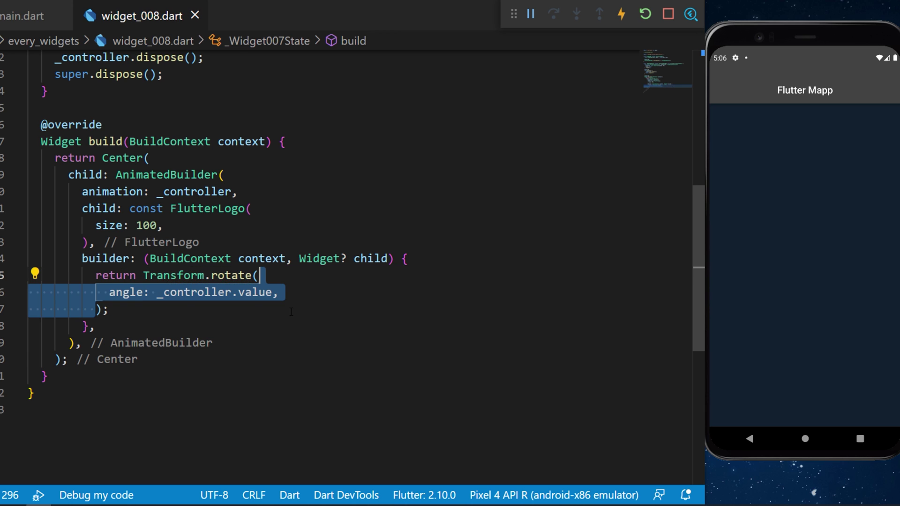
key(ctrl+s)
double_click(126, 292)
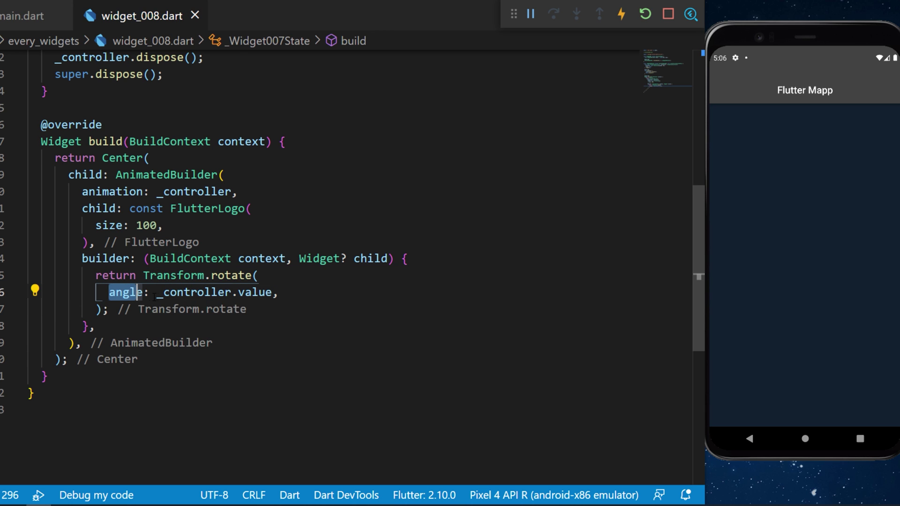
click(157, 292)
key(shift+ctrl+Right)
key(shift+ctrl+Right)
key(shift+Right)
key(shift+Right)
key(shift+Right)
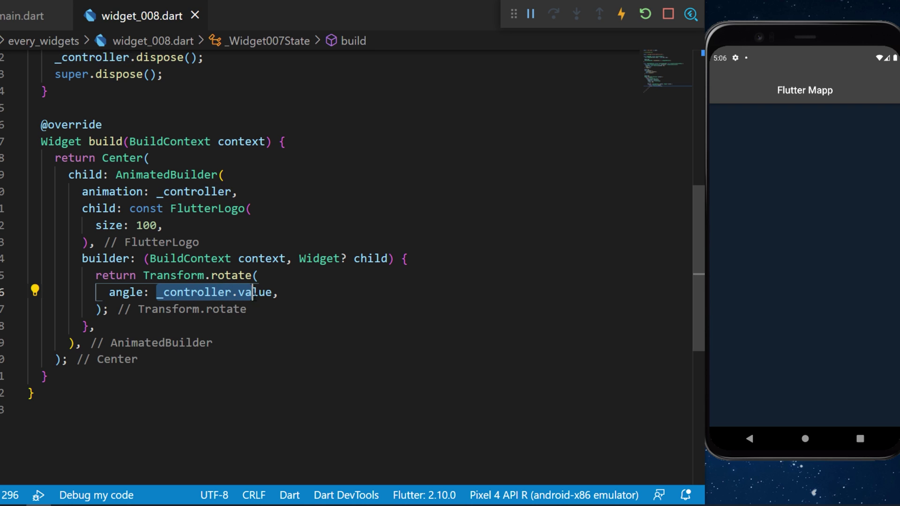
text(* 2.0)
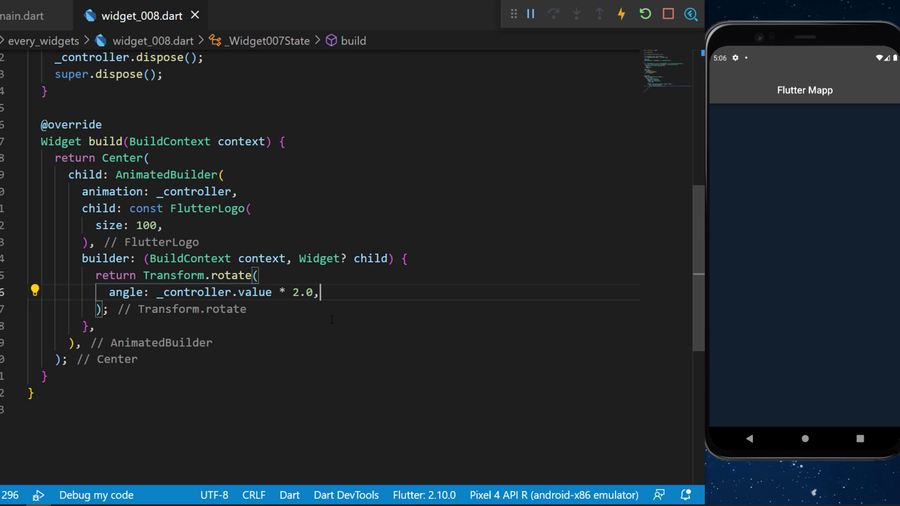
text( * math.pi)
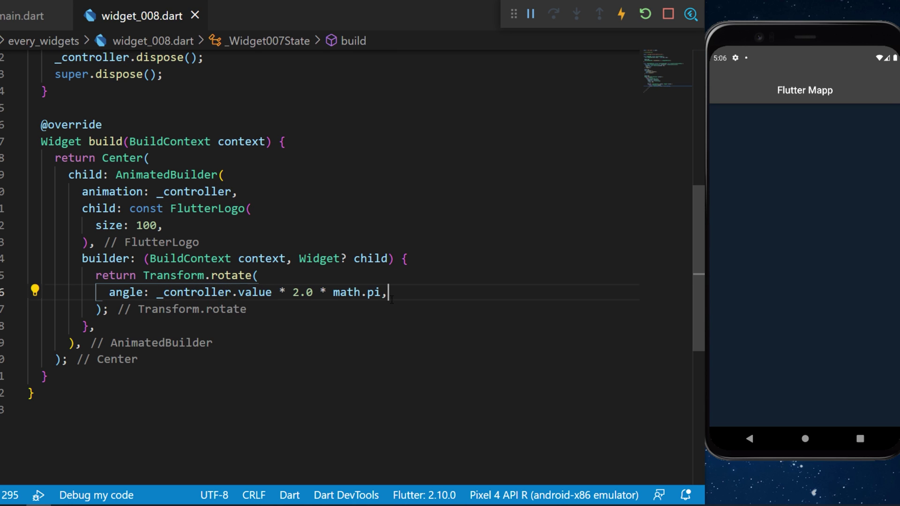
Step: Multiply the angle by 2.0 * math.pi, add child: child, and save to hot reload
drag(332, 293, 376, 293)
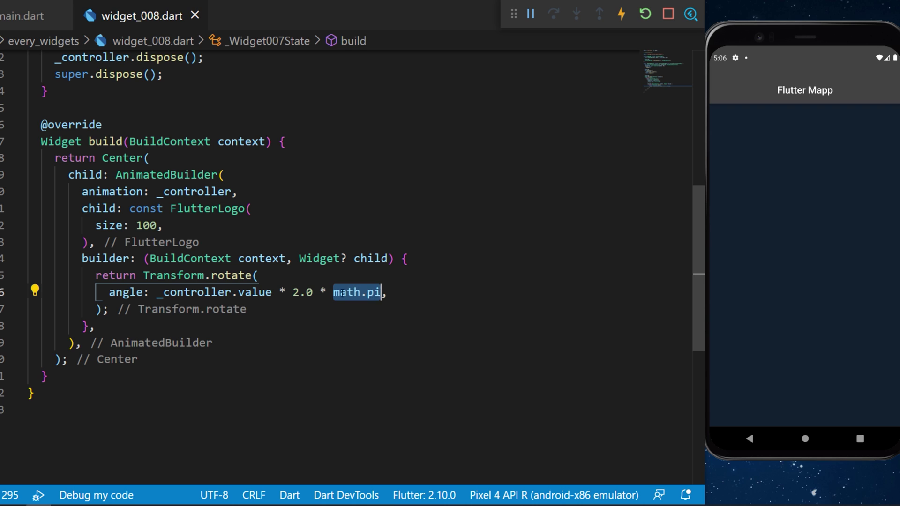
key(End)
key(Return)
text(child: child,)
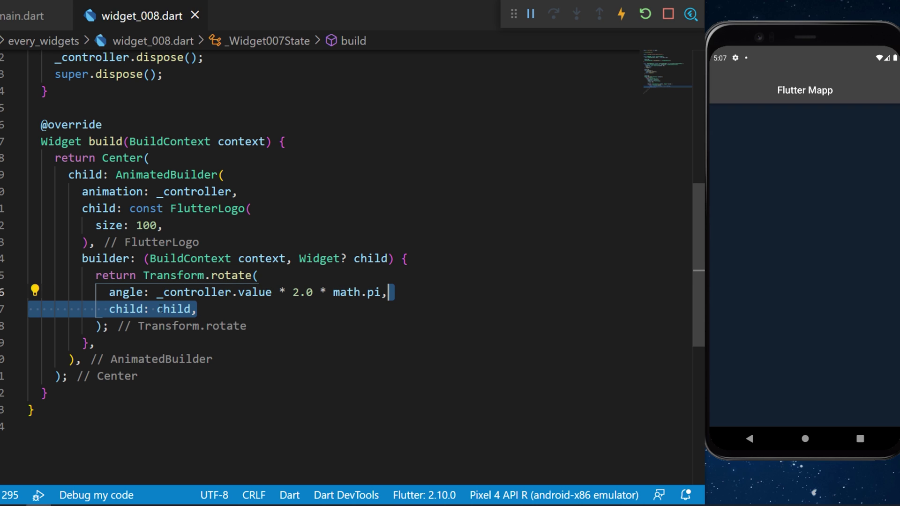
double_click(371, 257)
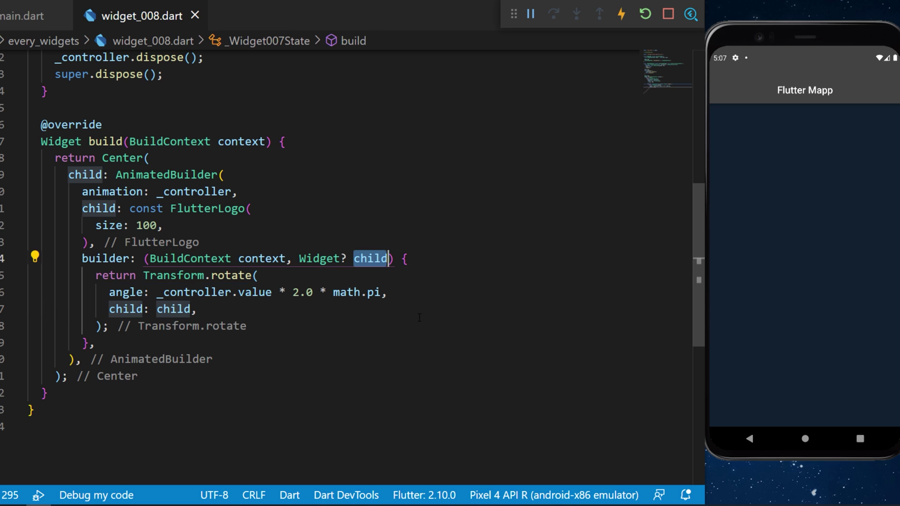
key(ctrl+s)
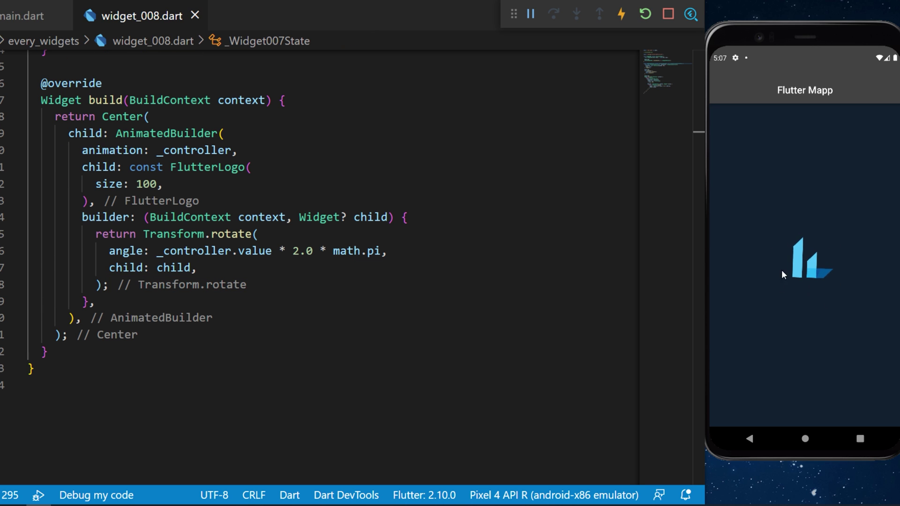
Step: Delete 'rotate' after Transform. and browse the suggested scale and translate constructors
double_click(230, 234)
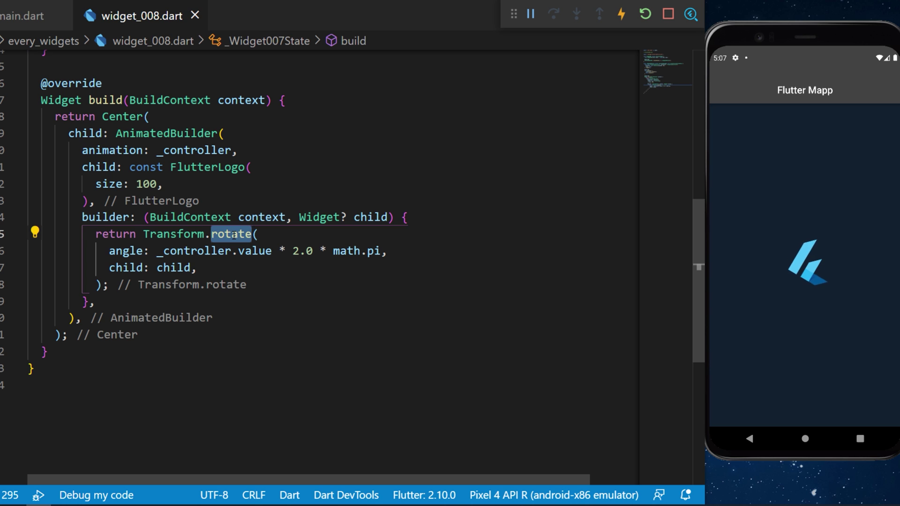
key(BackSpace)
key(ctrl+space)
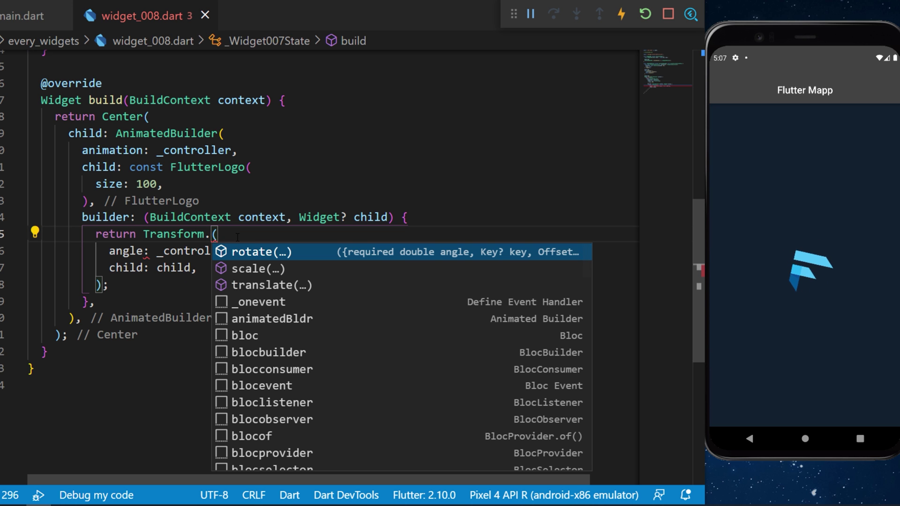
key(Down)
key(Down)
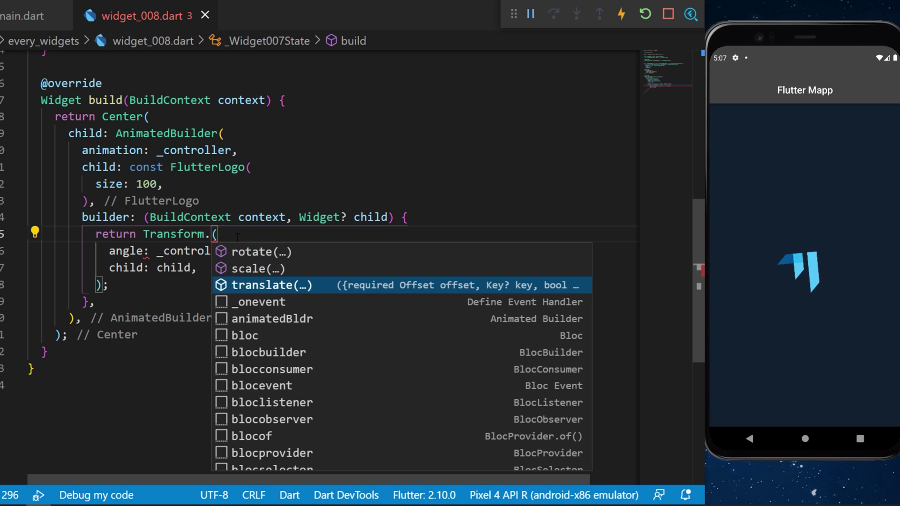